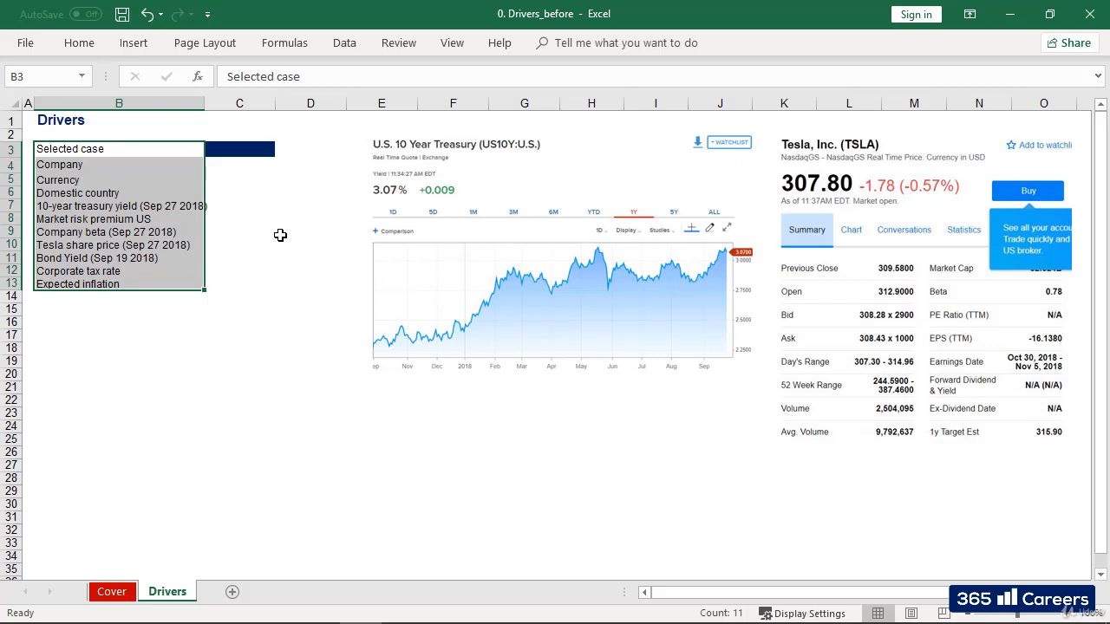
pyautogui.click(266, 221)
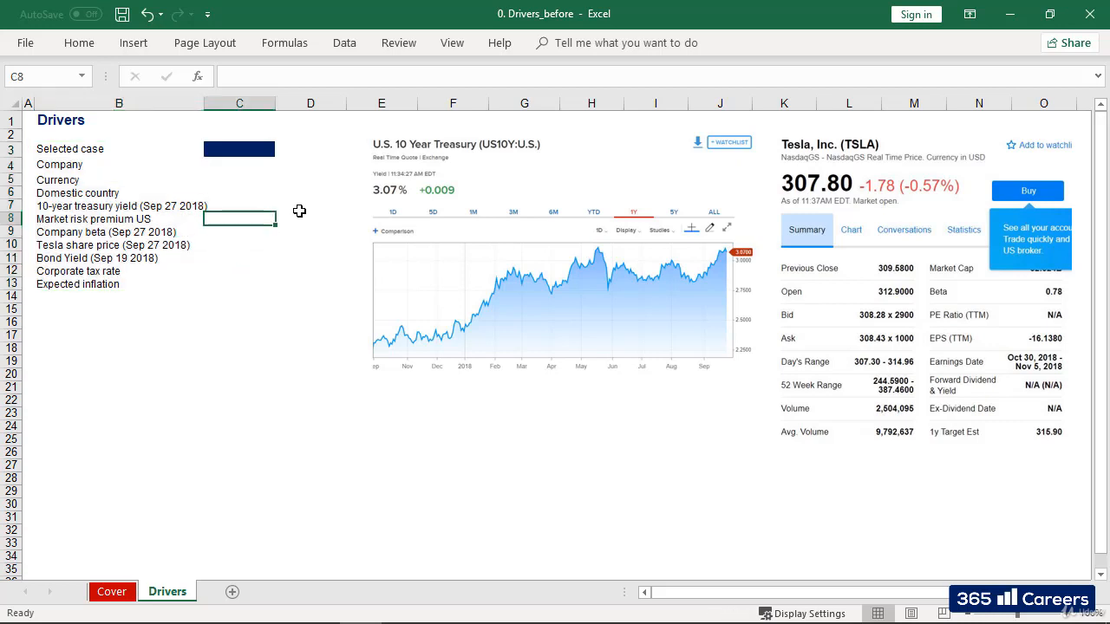
pyautogui.click(295, 215)
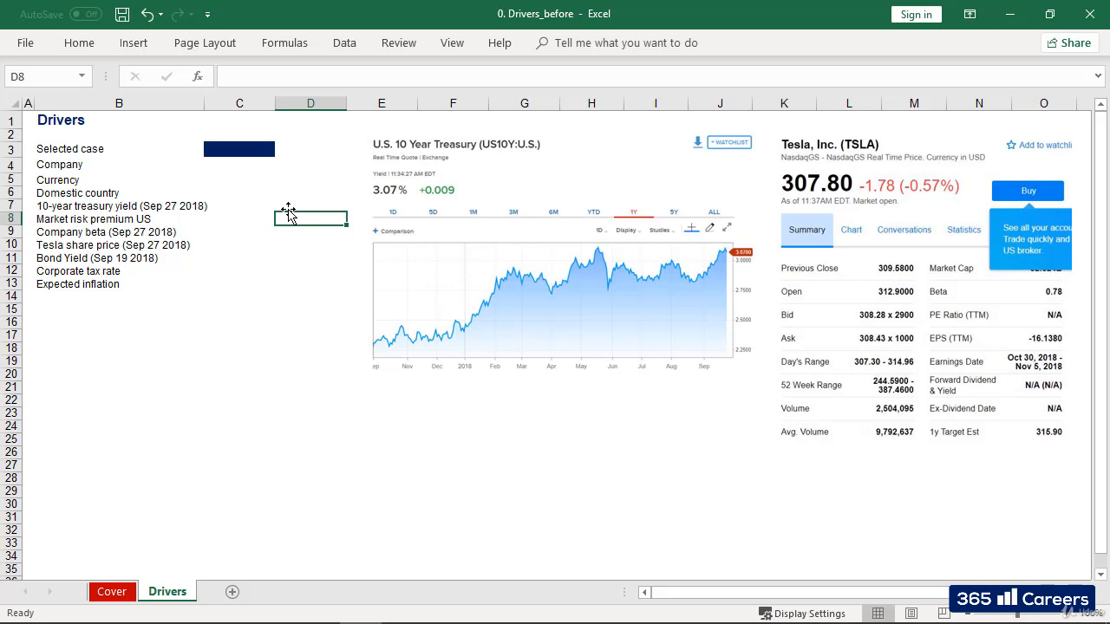
pyautogui.moveTo(137, 152); pyautogui.dragTo(141, 219)
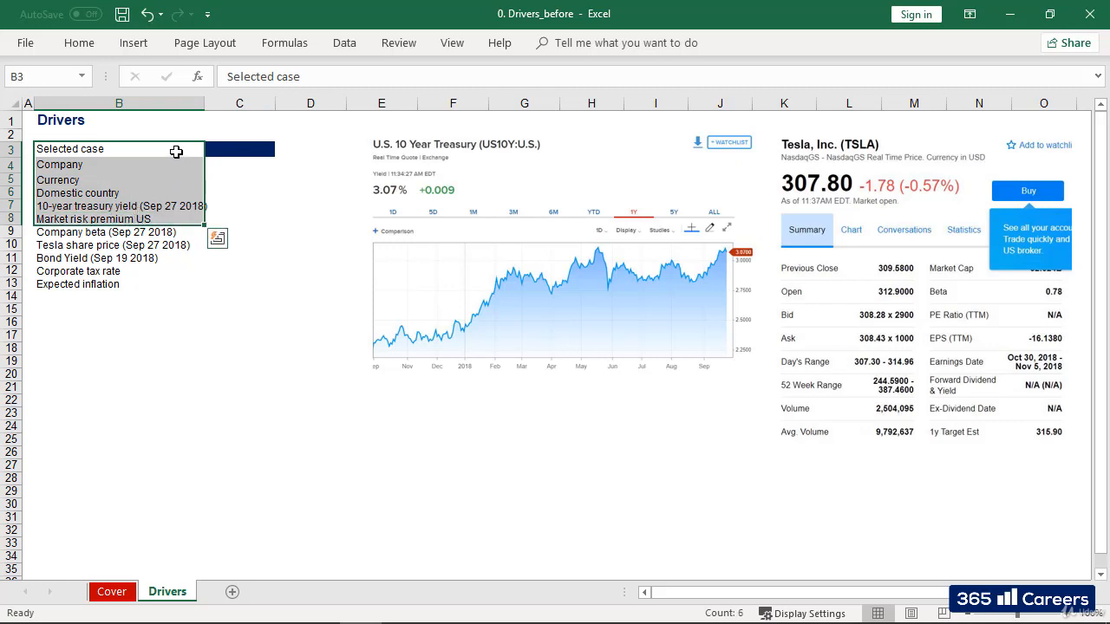
pyautogui.click(176, 152)
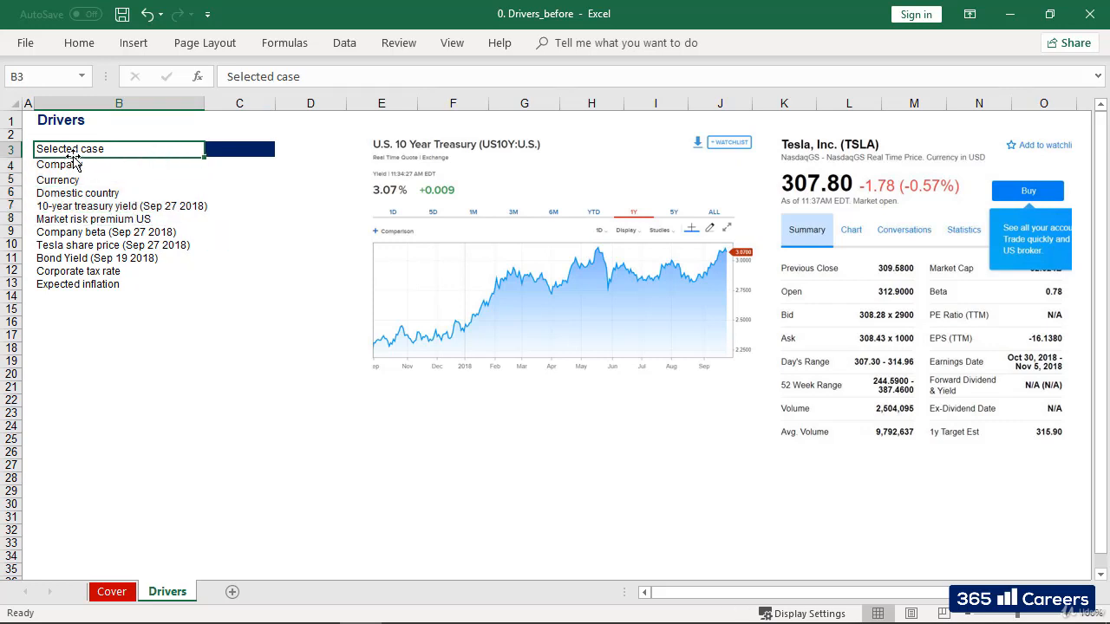
# Add list data validation with the source 1;2;3 to the Selected case cell C3, and check the choices it offers
pyautogui.click(246, 153)
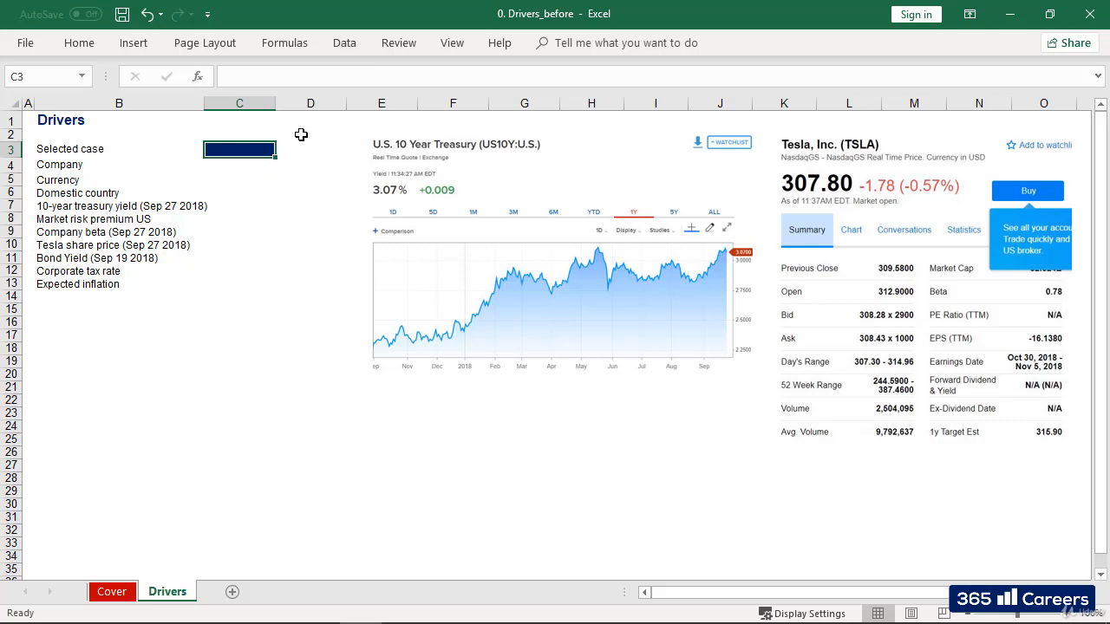
pyautogui.click(344, 43)
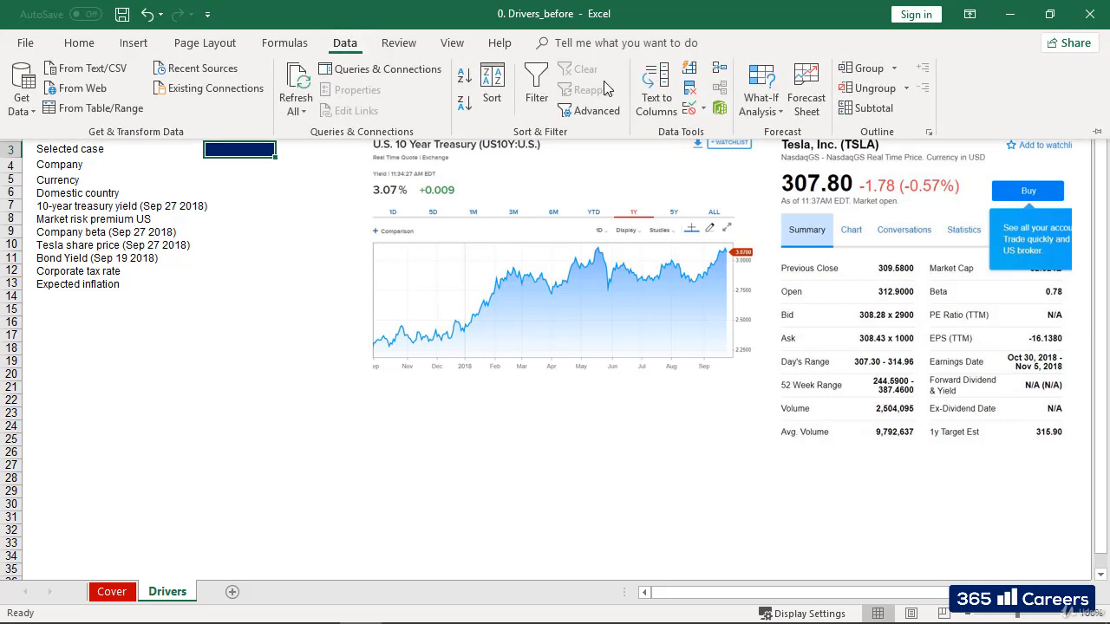
pyautogui.click(703, 110)
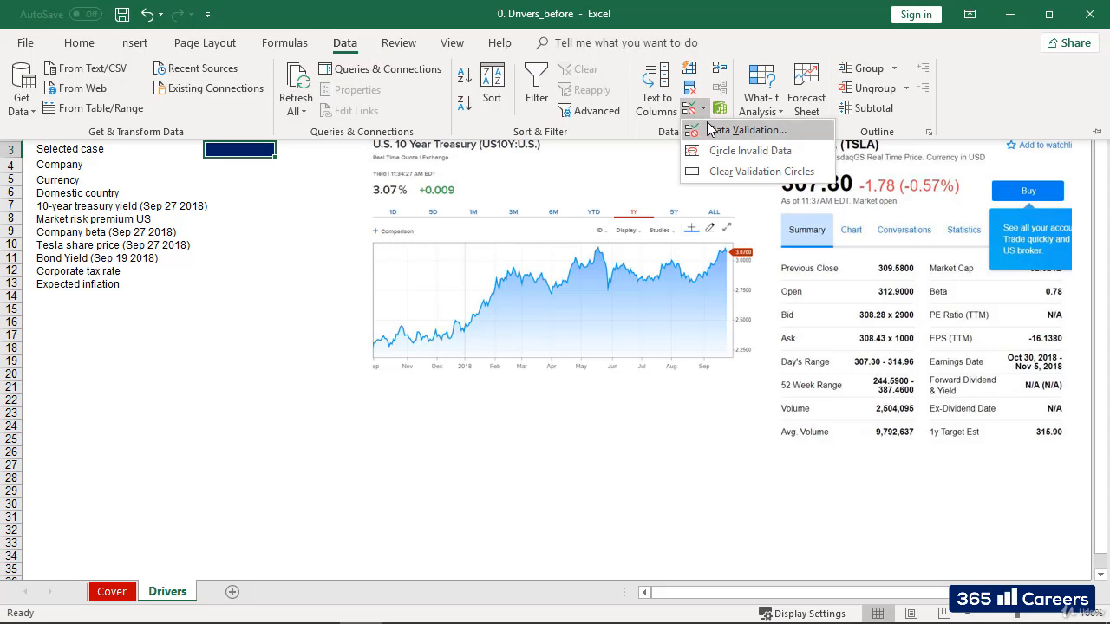
pyautogui.click(720, 130)
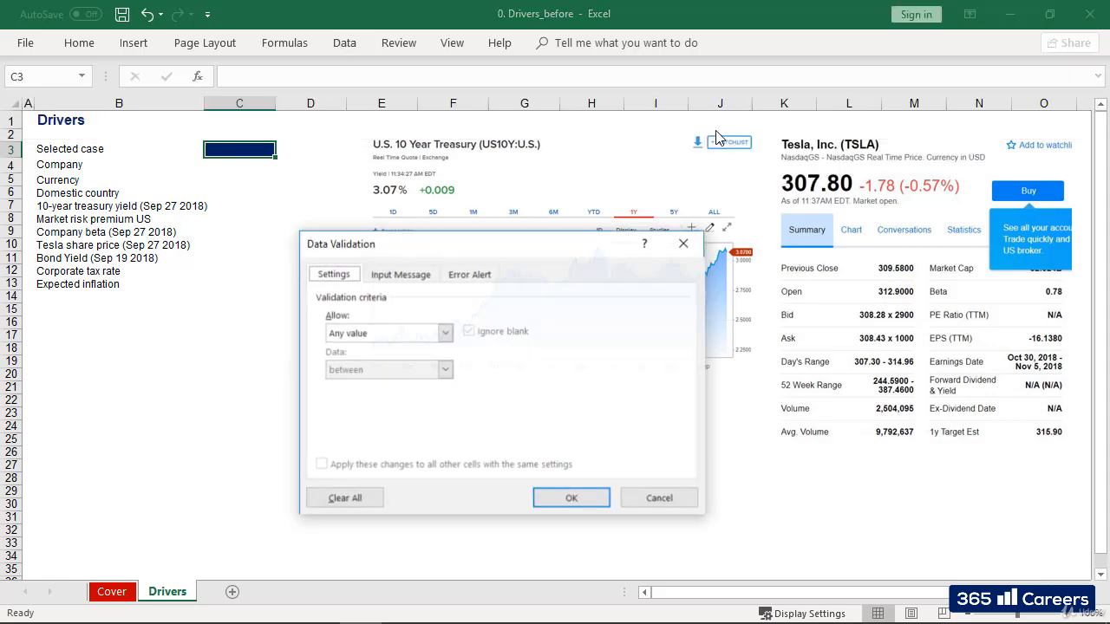
pyautogui.click(445, 333)
pyautogui.click(407, 389)
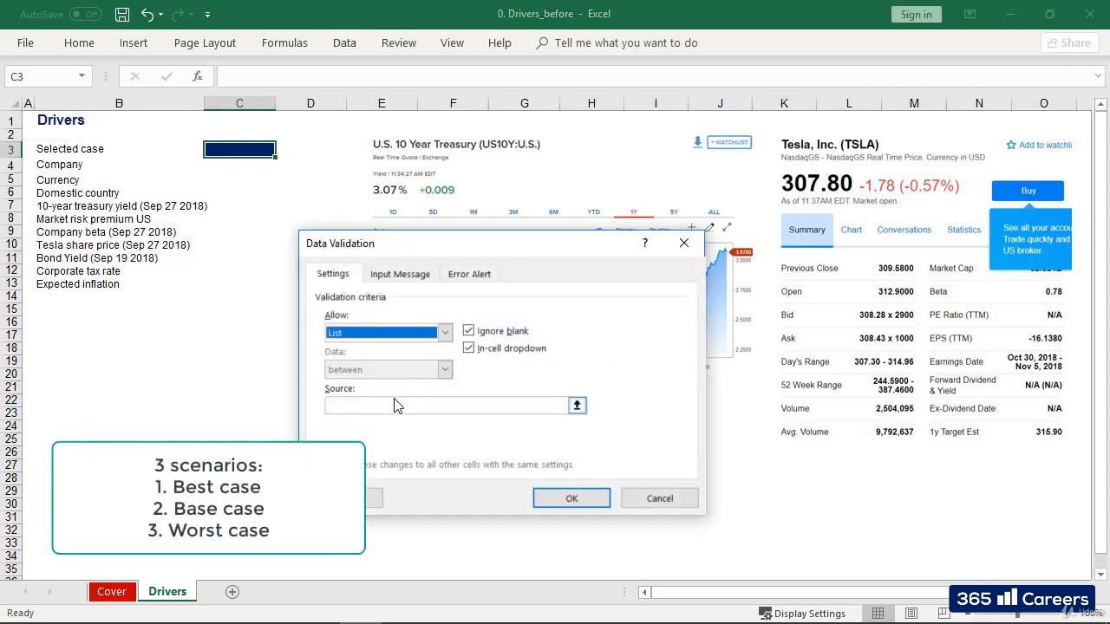
pyautogui.click(393, 403)
pyautogui.write('1')
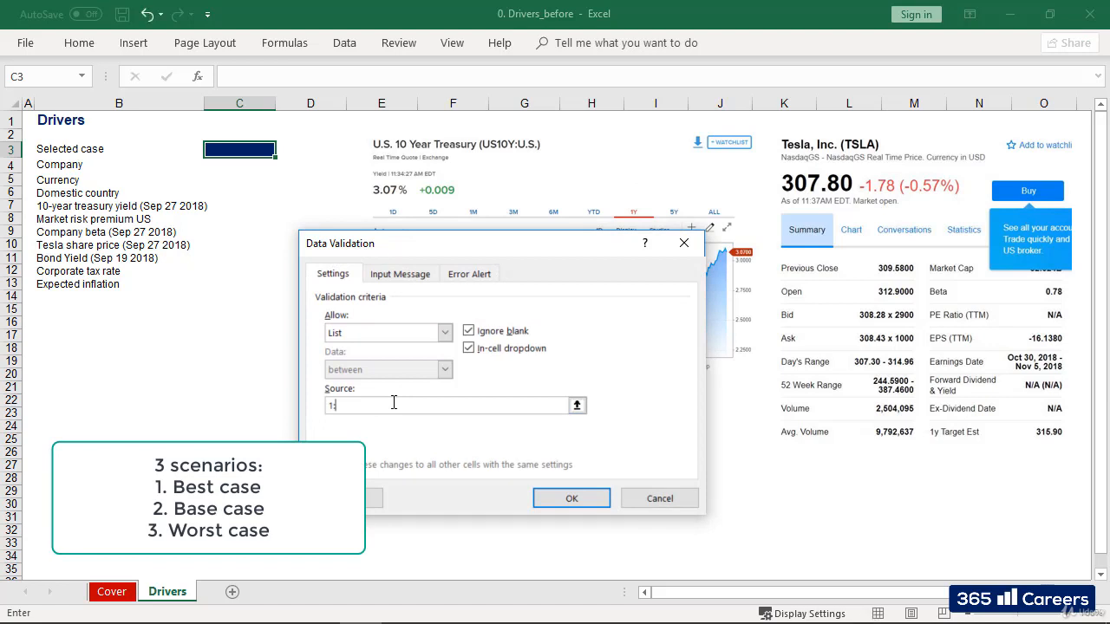
pyautogui.write(';2;3')
pyautogui.moveTo(363, 406); pyautogui.dragTo(328, 407)
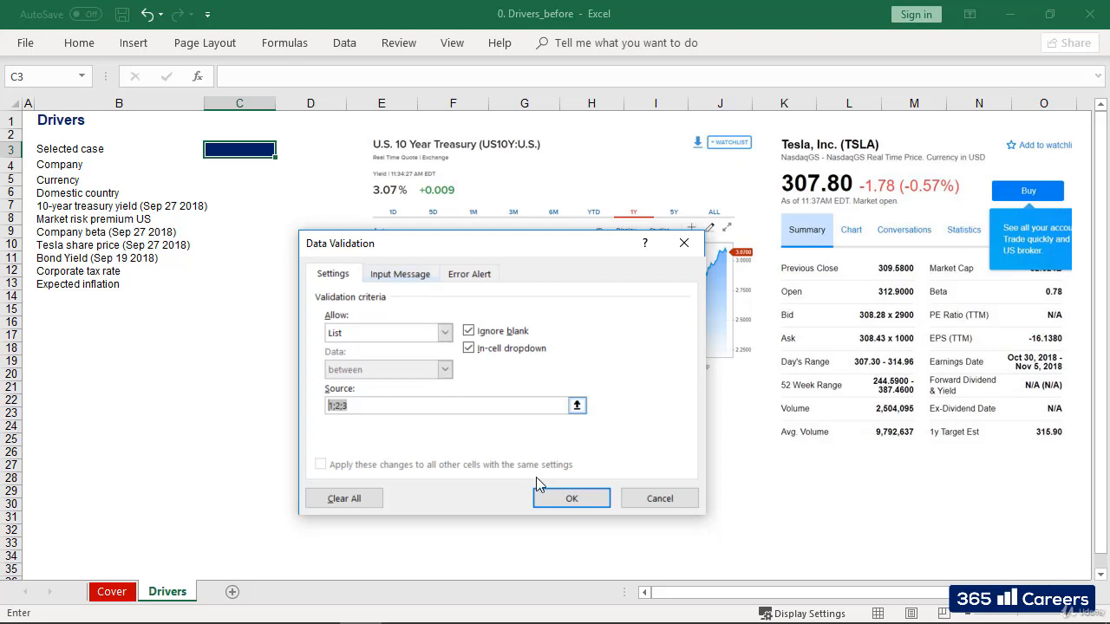
pyautogui.click(572, 499)
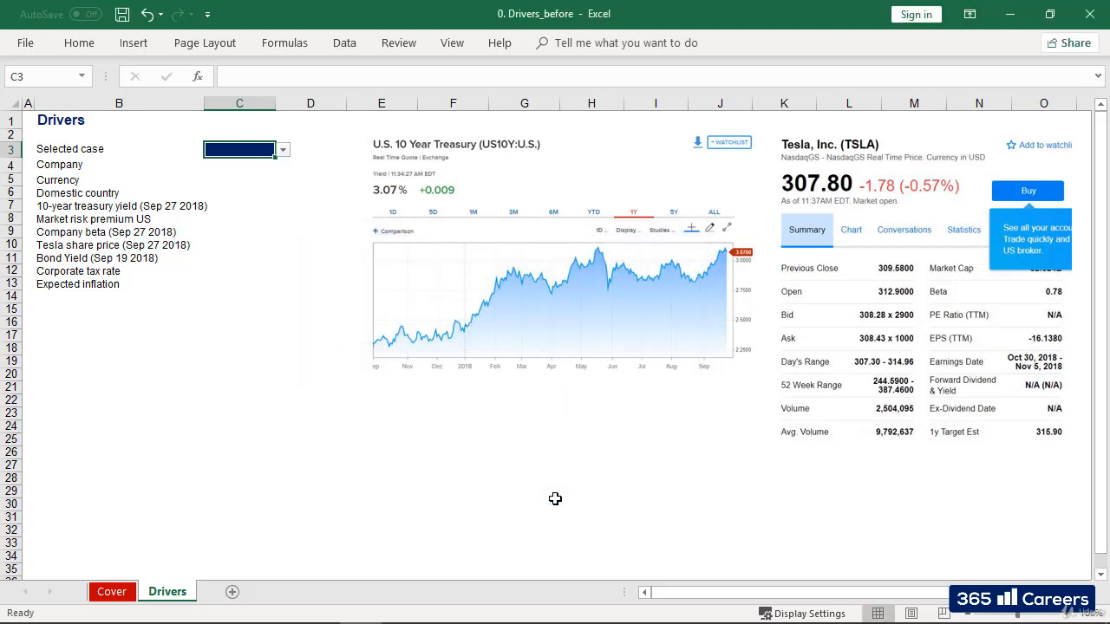
pyautogui.click(283, 151)
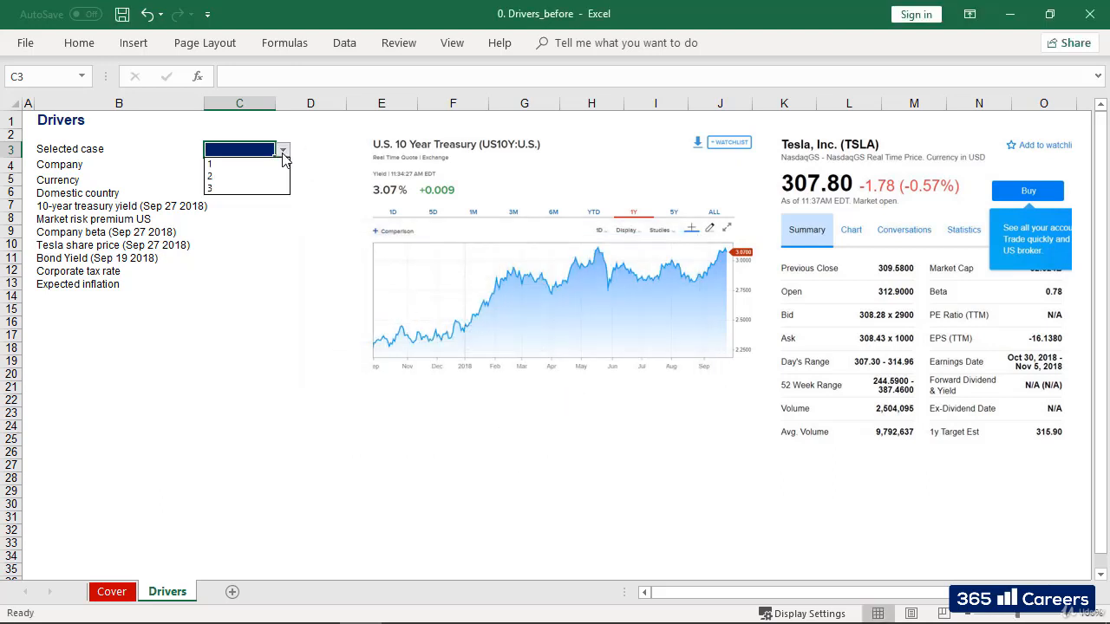
pyautogui.click(262, 217)
# Enter "Tesla Inc." as the company in C4
pyautogui.click(251, 168)
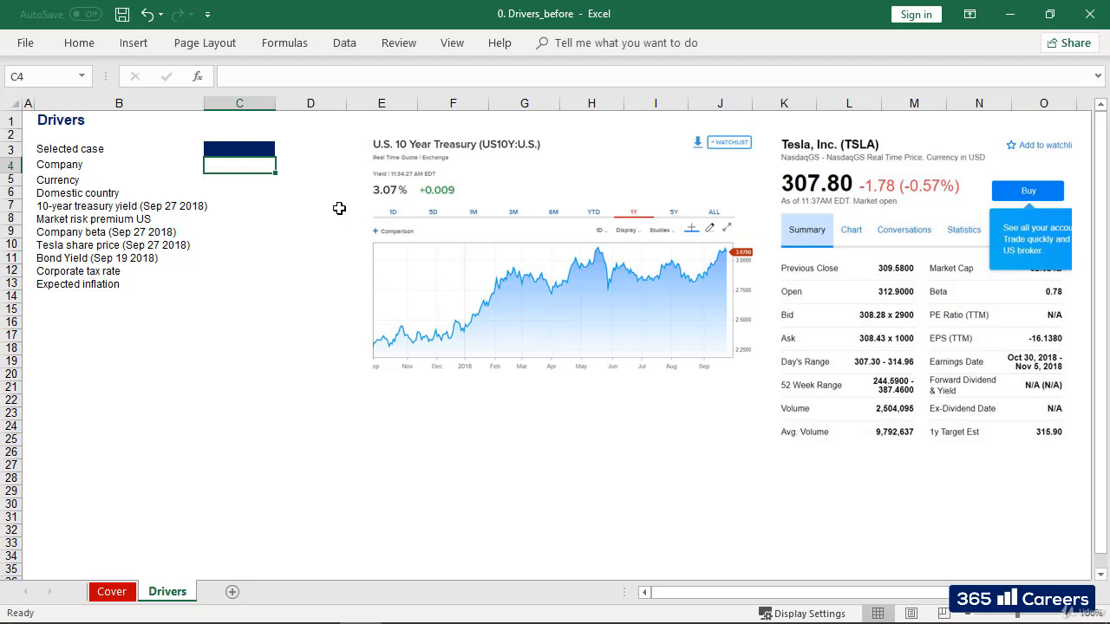
pyautogui.write('Tesla')
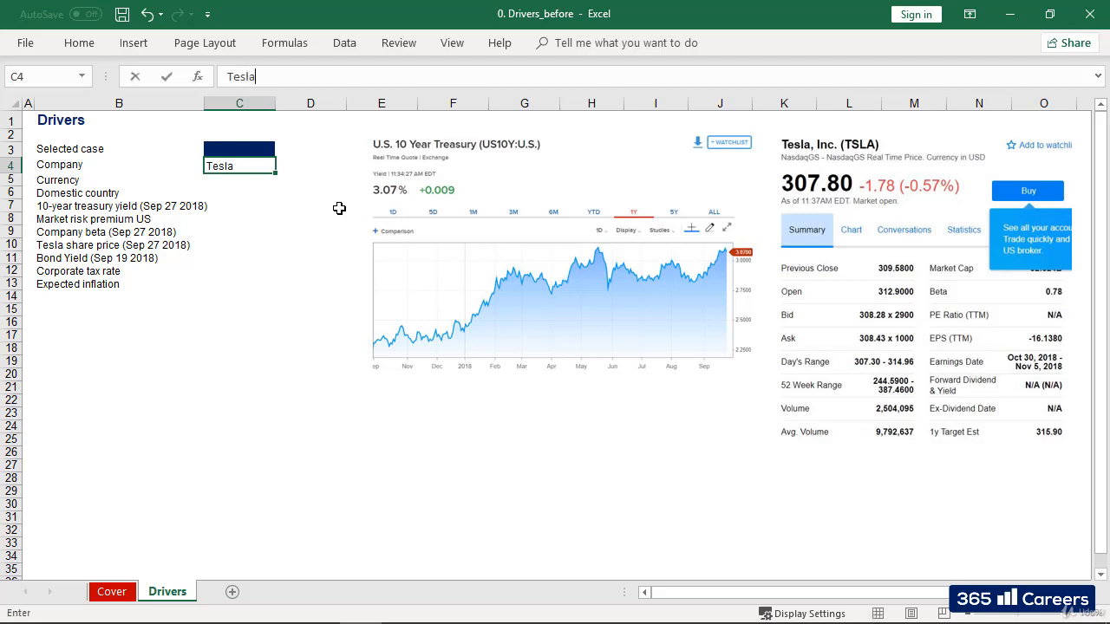
pyautogui.write(' Inc.')
pyautogui.press('Right')
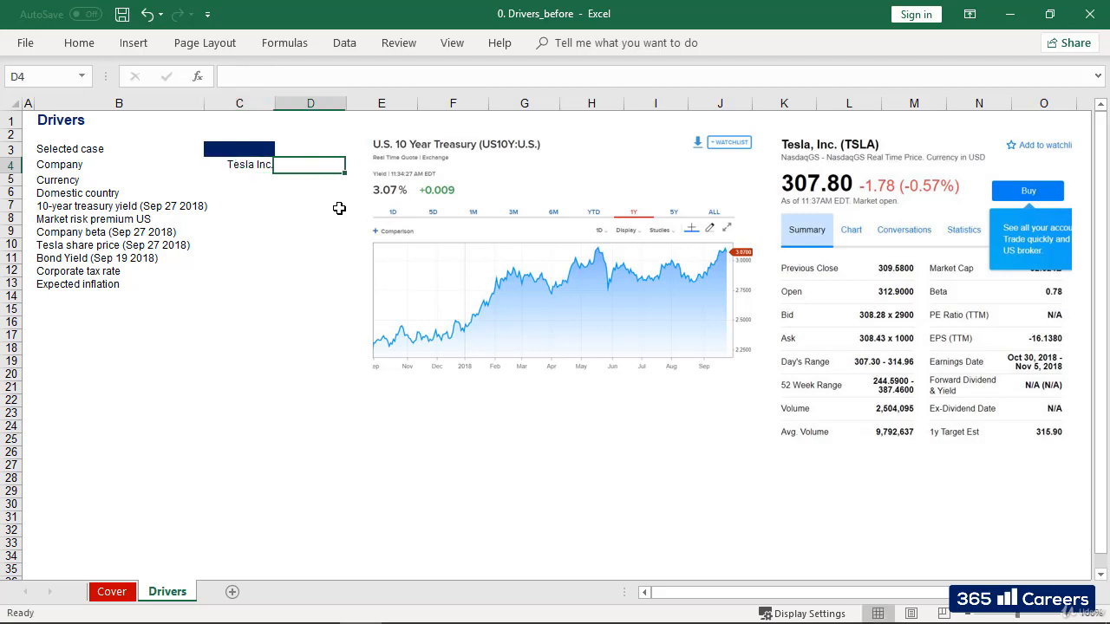
pyautogui.press('Left')
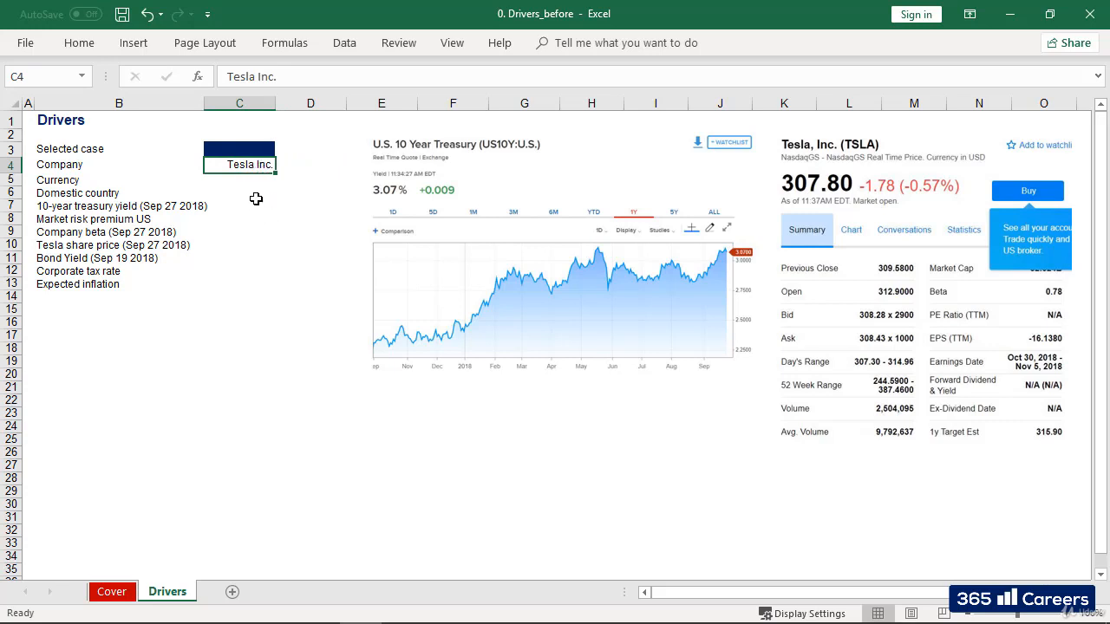
# Enter USD as the currency in C5 and United States as the domestic country in C6
pyautogui.click(233, 182)
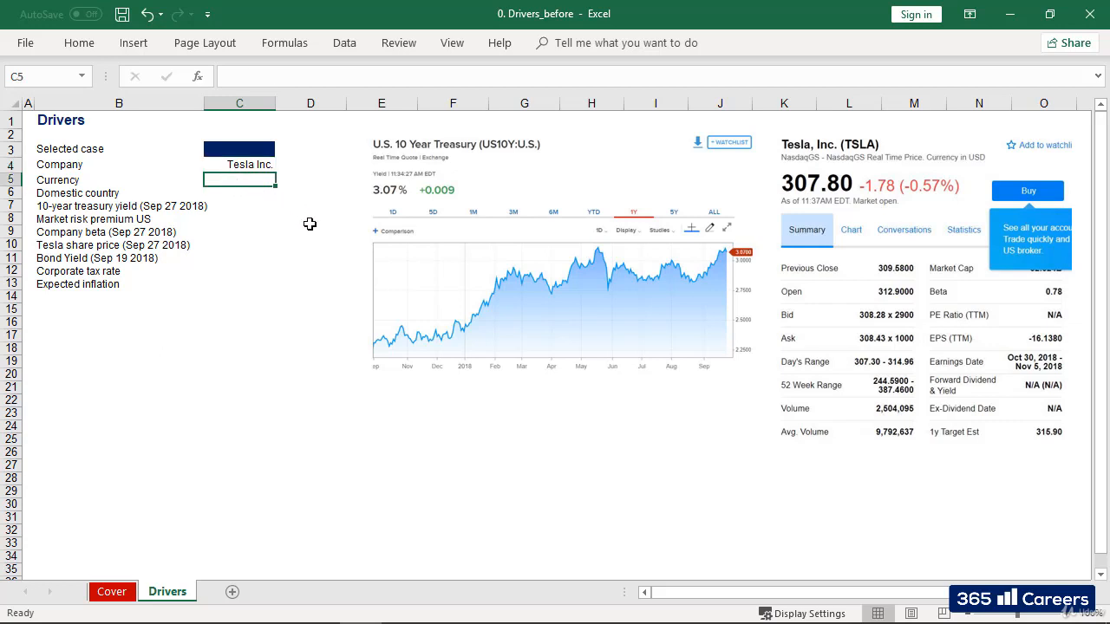
pyautogui.write('USD')
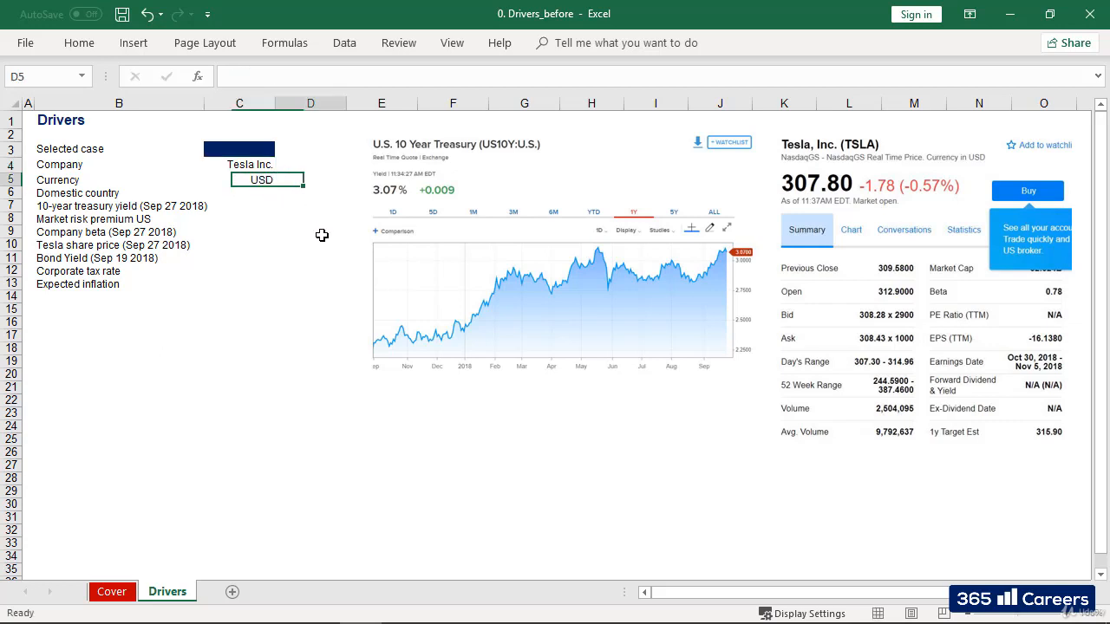
pyautogui.press('Return')
pyautogui.write('Uni')
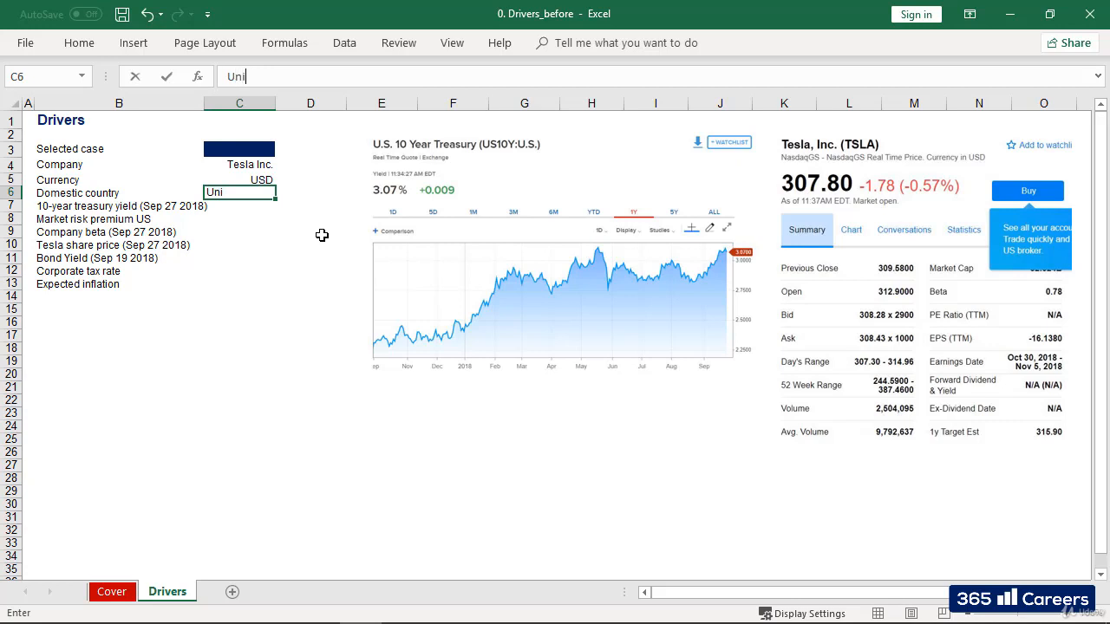
pyautogui.write('ted States')
pyautogui.press('Return')
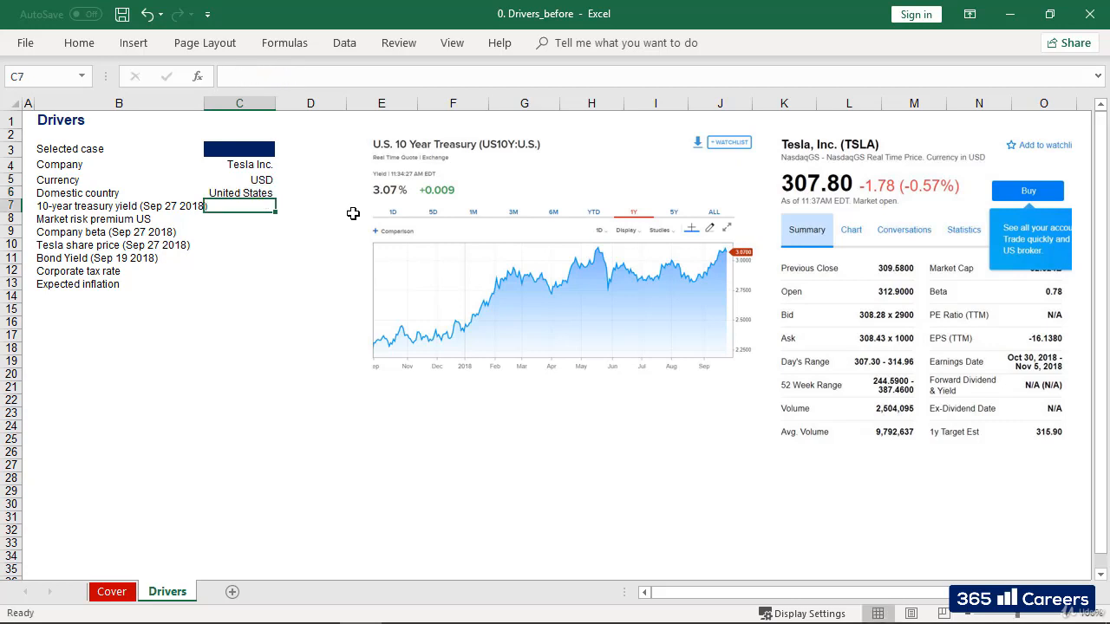
# Enter 3.07% as the 10-year treasury yield in C7 and 5% as the US market risk premium in C8
pyautogui.moveTo(381, 206)
pyautogui.mouseDown()
pyautogui.moveTo(429, 170)
pyautogui.moveTo(425, 184)
pyautogui.mouseUp()
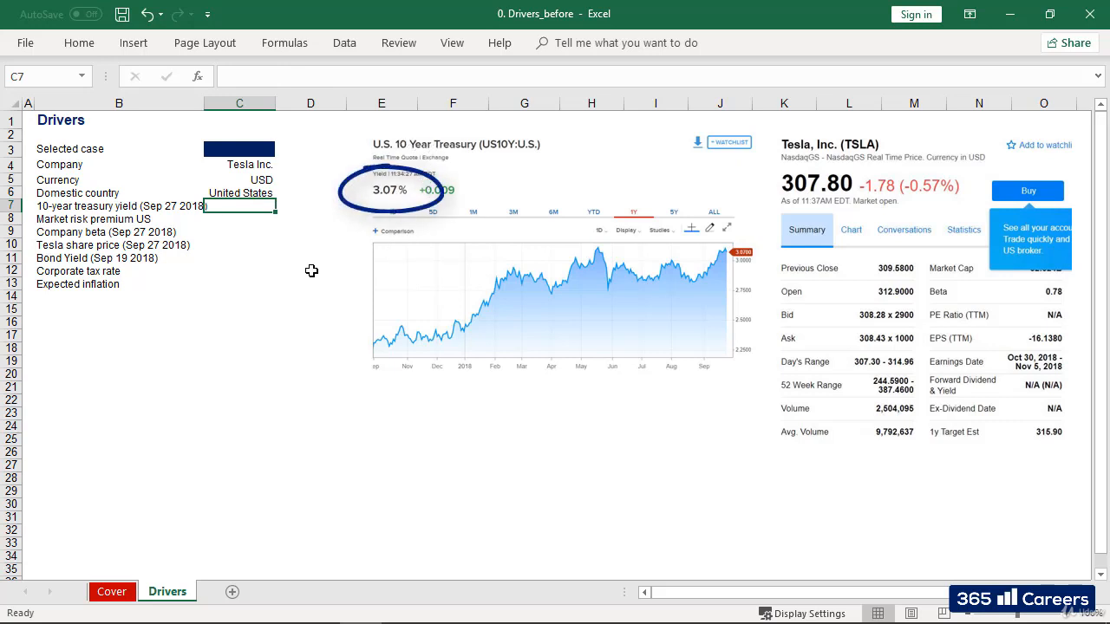
pyautogui.write('3.07')
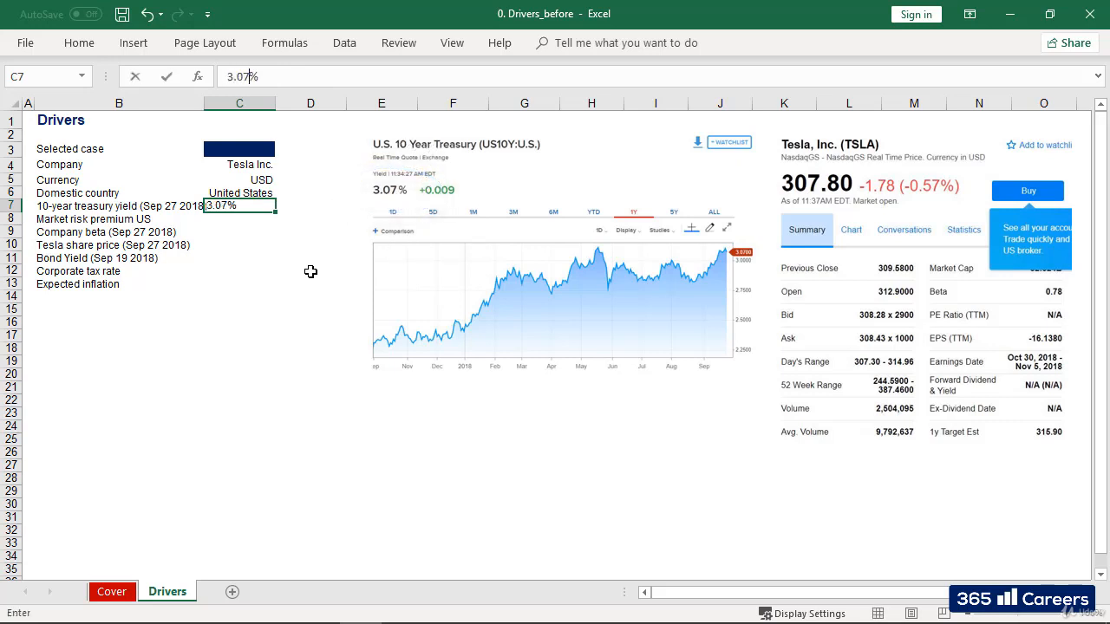
pyautogui.hotkey('ctrl', 'Return')
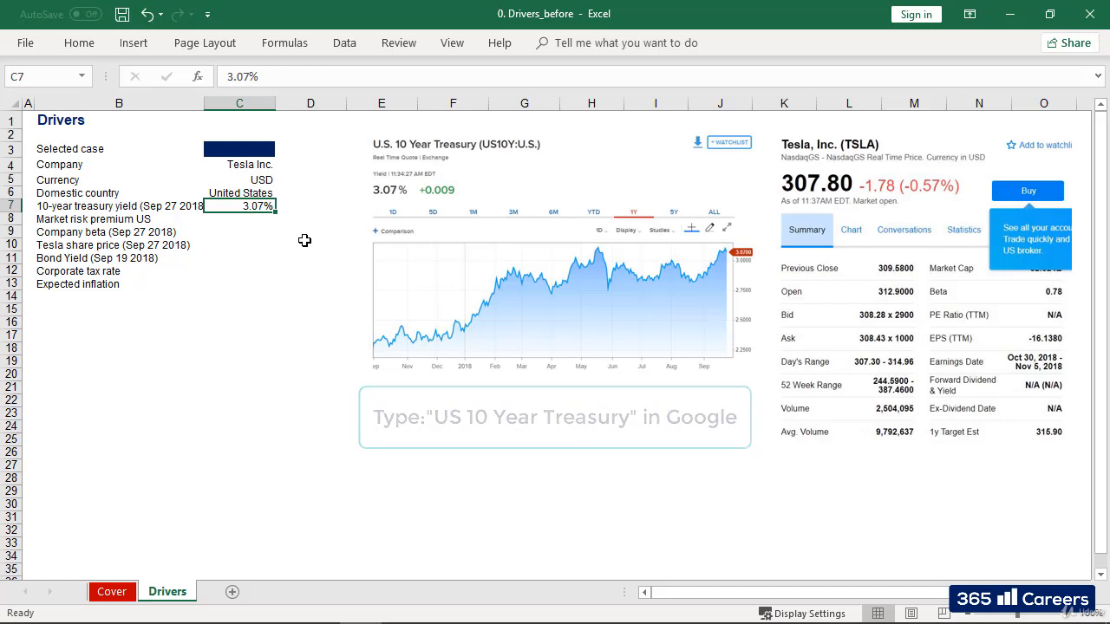
pyautogui.click(250, 220)
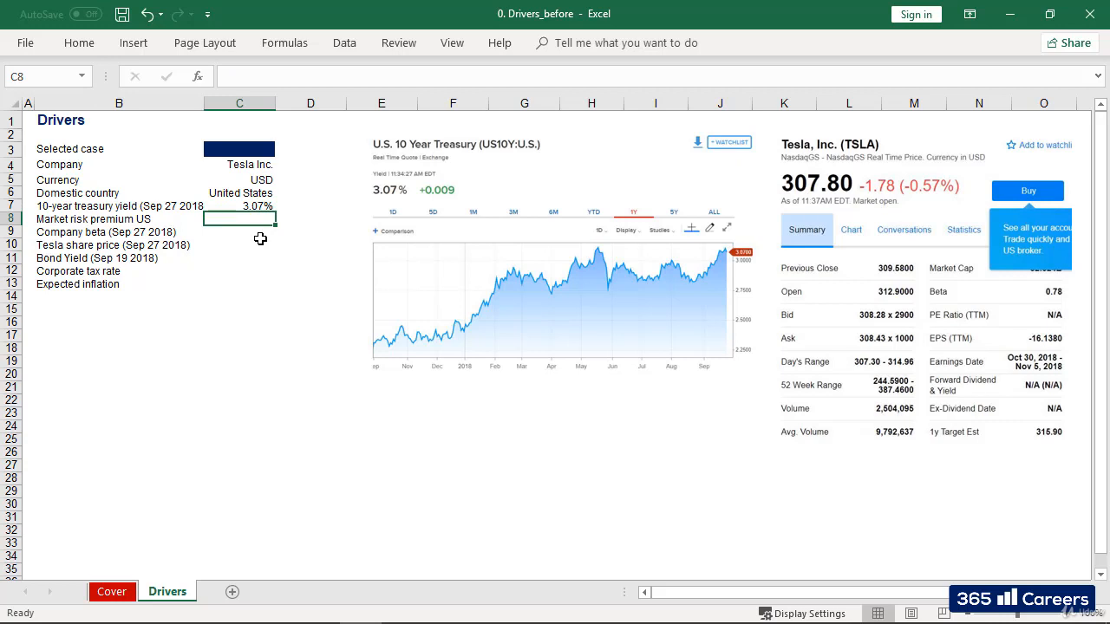
pyautogui.write('5%')
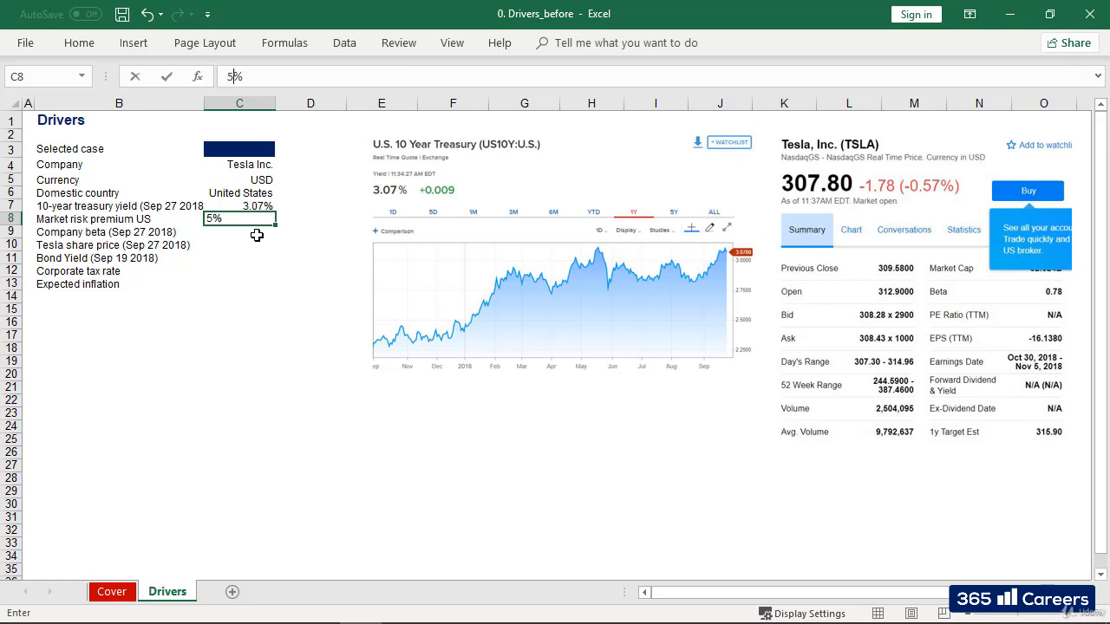
pyautogui.press('Return')
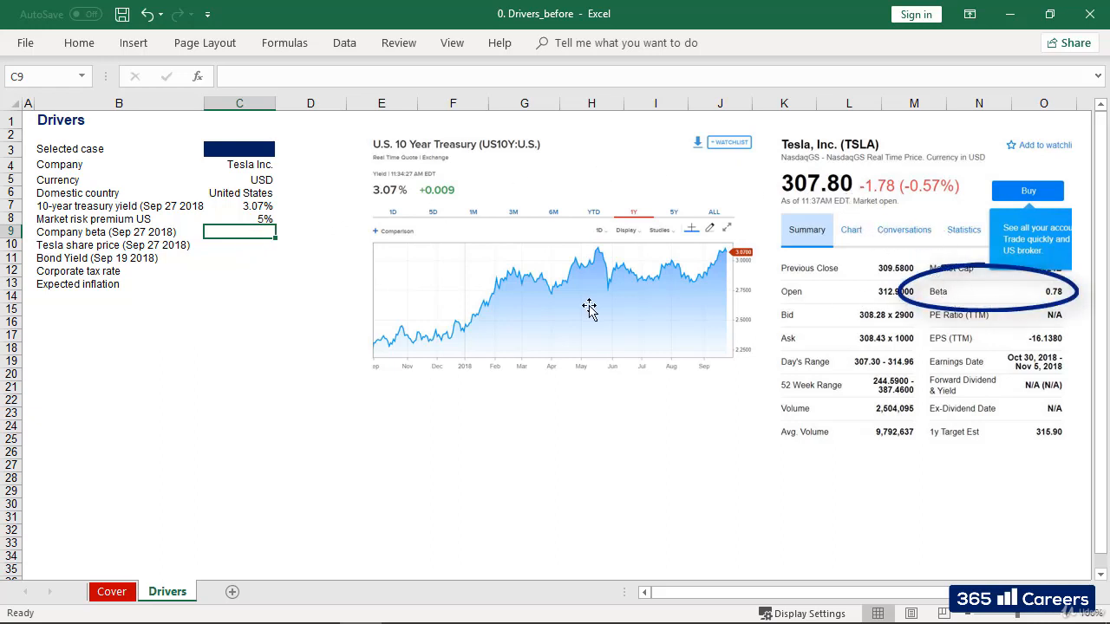
# Enter 0.78 as the company beta in C9 and 307.8 as the Tesla share price in C10
pyautogui.write('0.78')
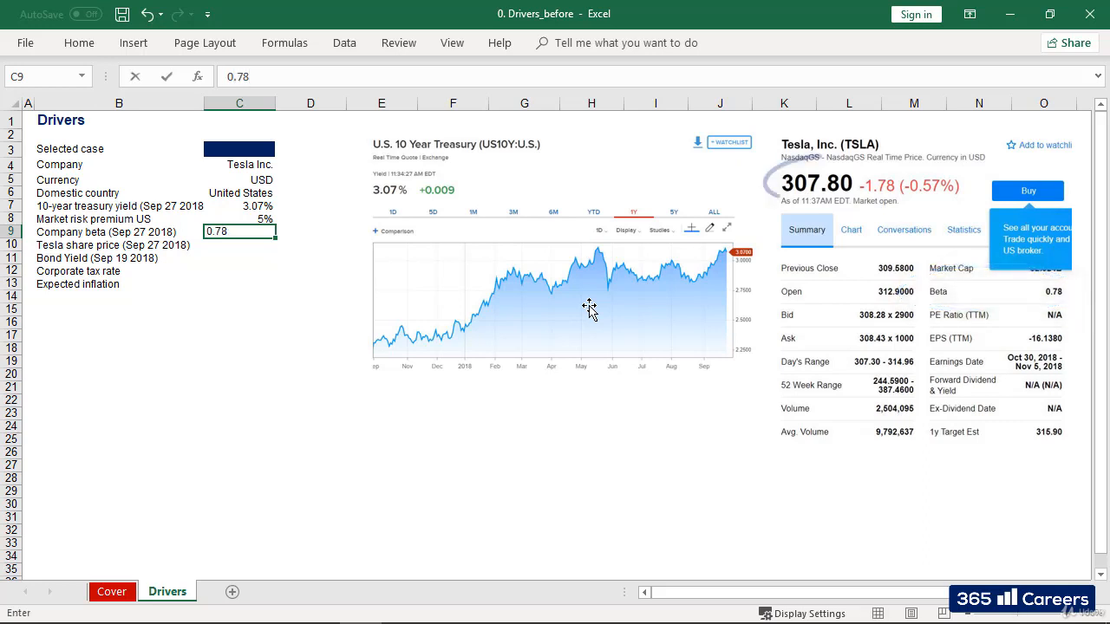
pyautogui.press('Return')
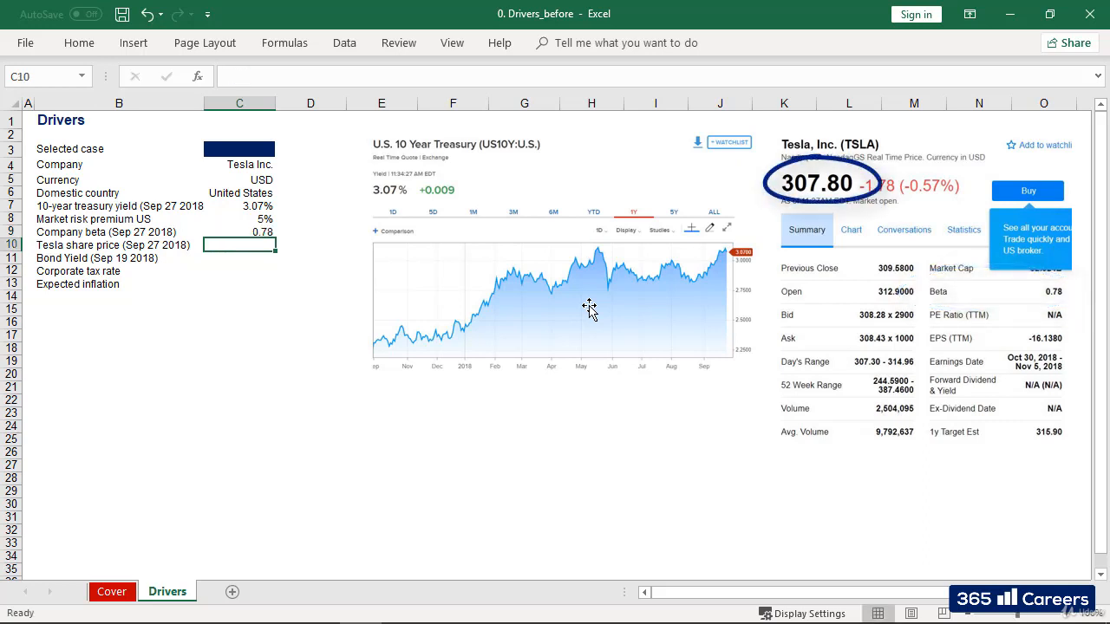
pyautogui.write('307')
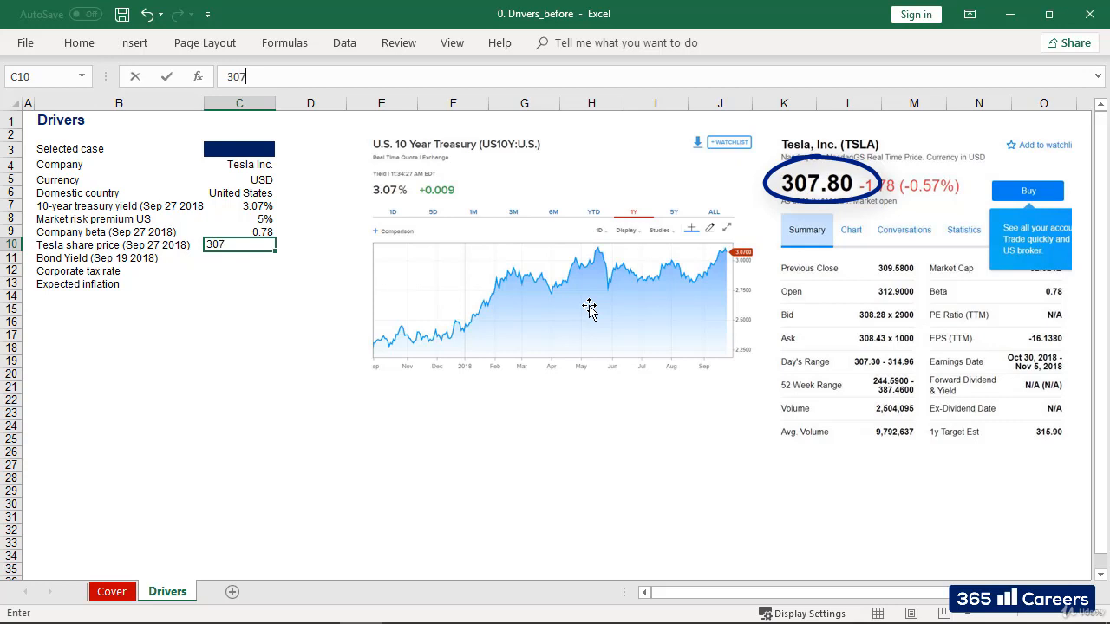
pyautogui.write('.8')
pyautogui.press('Tab')
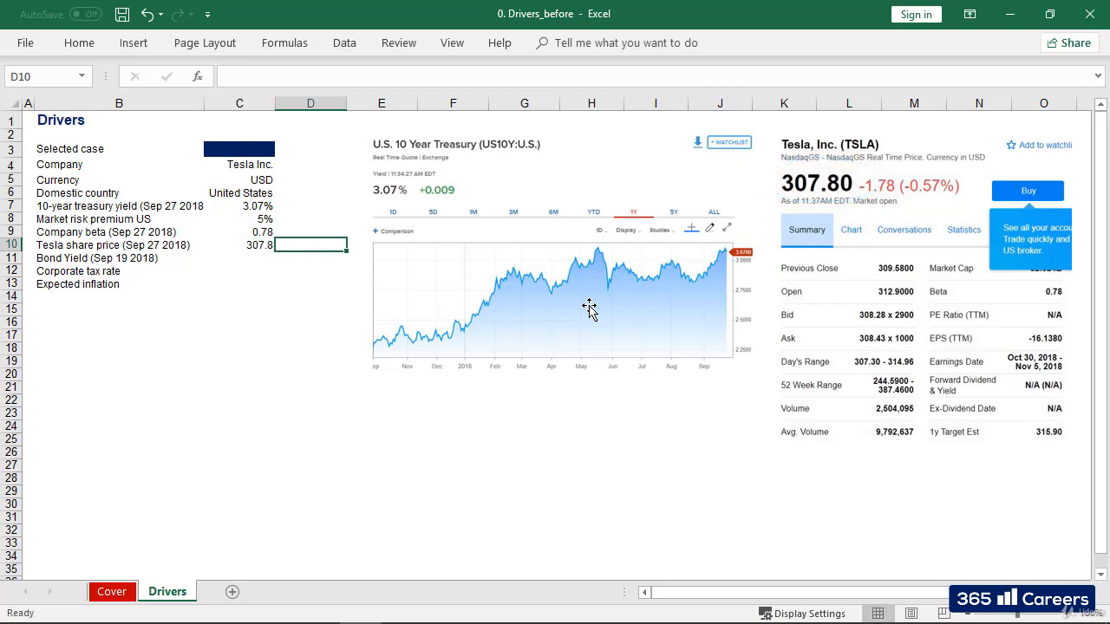
pyautogui.press('Return')
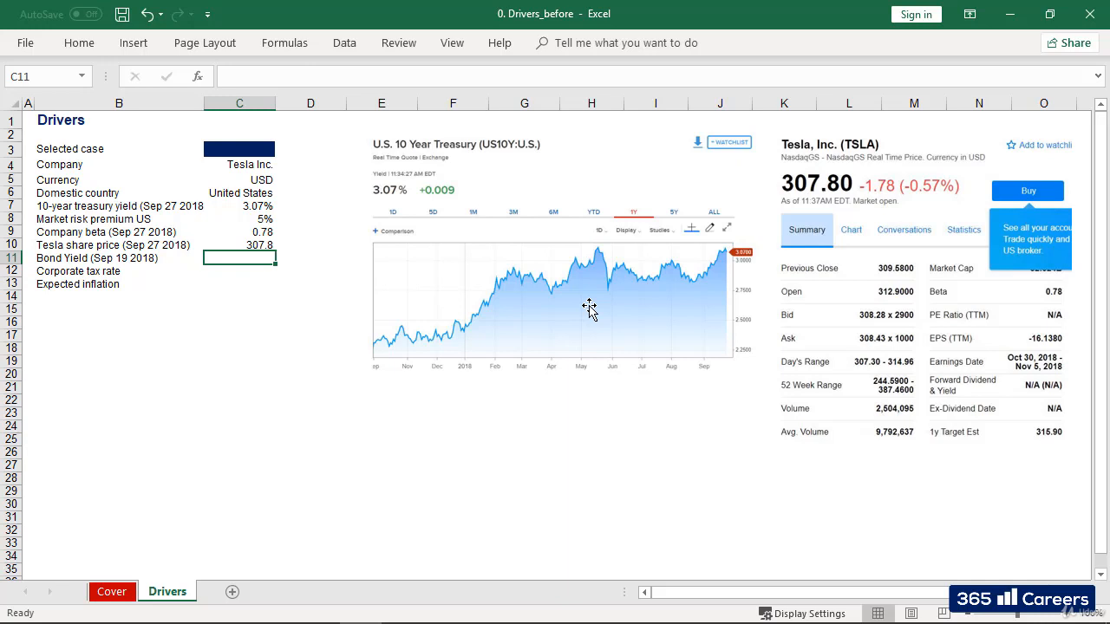
# Enter 7.5% as the bond yield in C11 and select the corporate tax rate and expected inflation cells C12:C13
pyautogui.write('7.5')
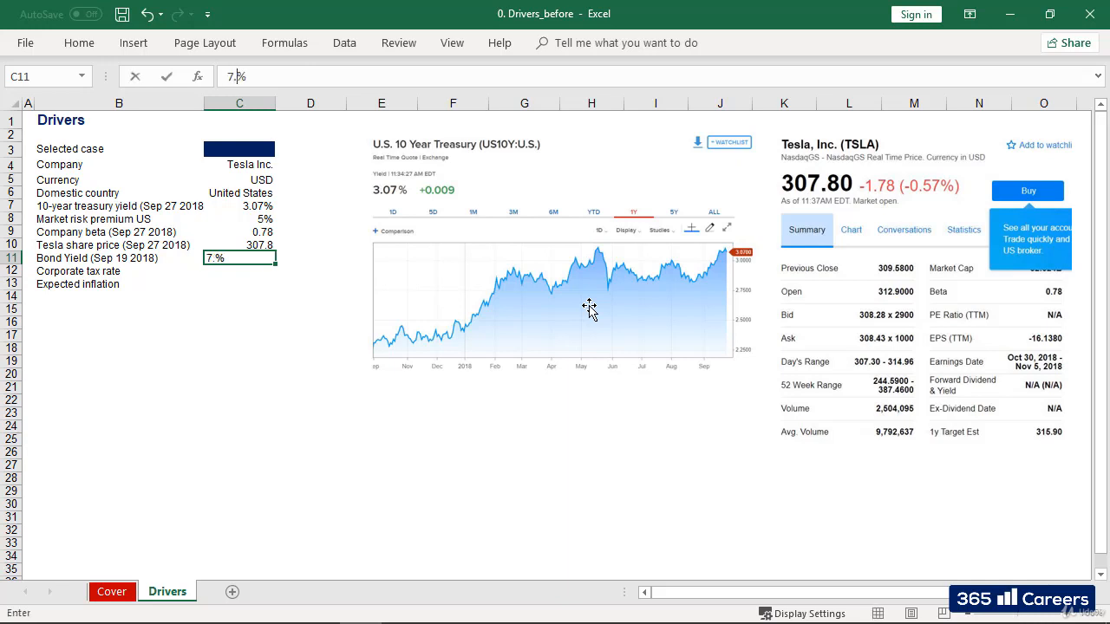
pyautogui.press('Return')
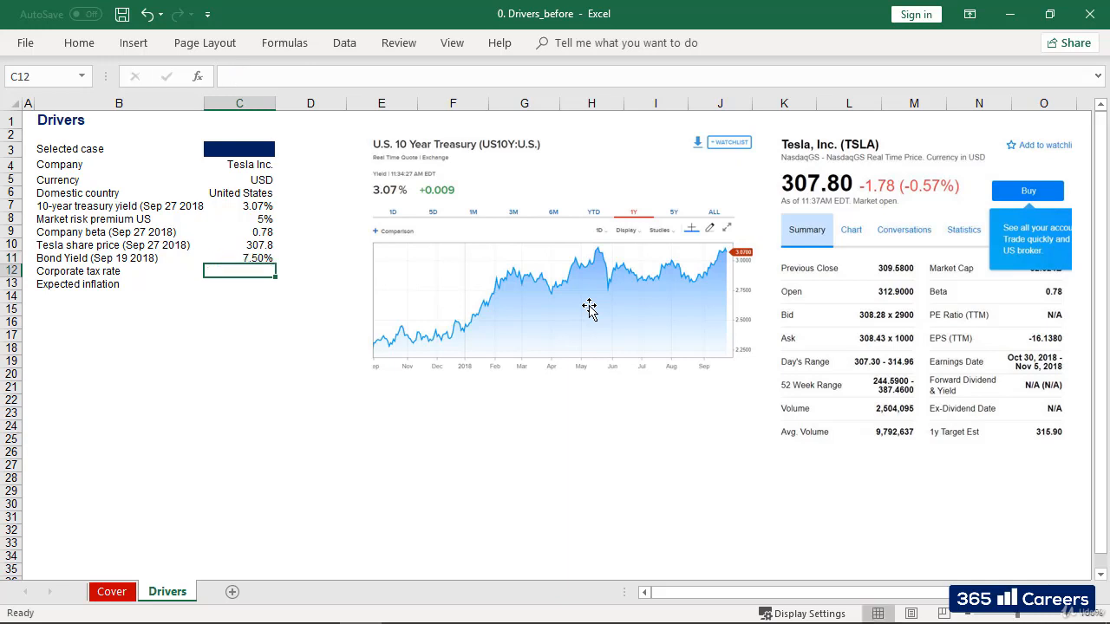
pyautogui.hotkey('shift', 'Down')
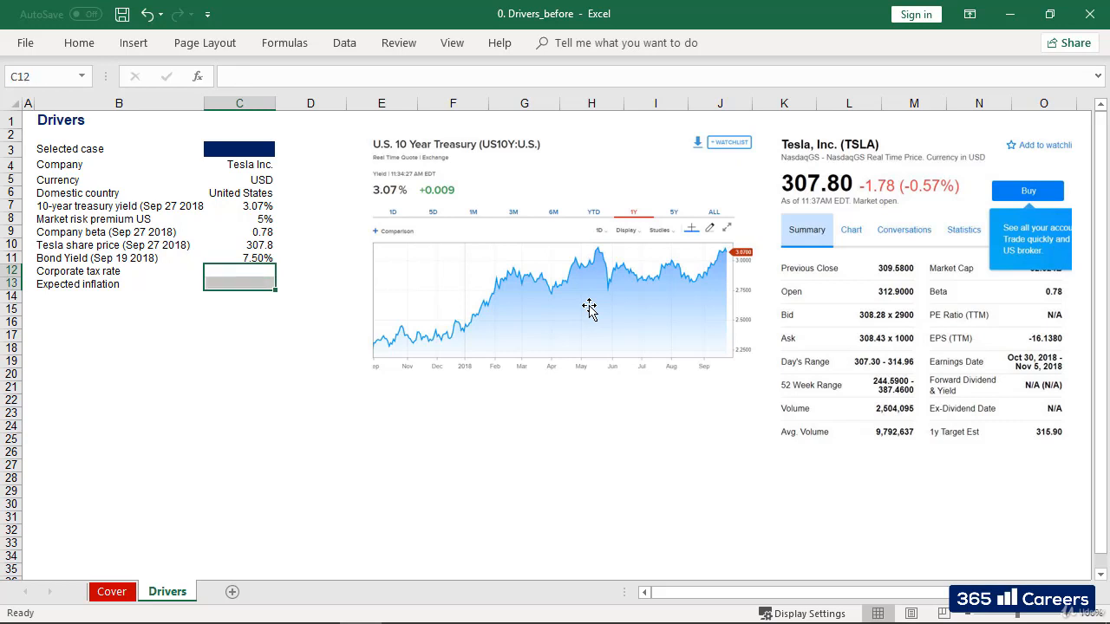
# Enter 30% as the corporate tax rate in C12
pyautogui.press('Up')
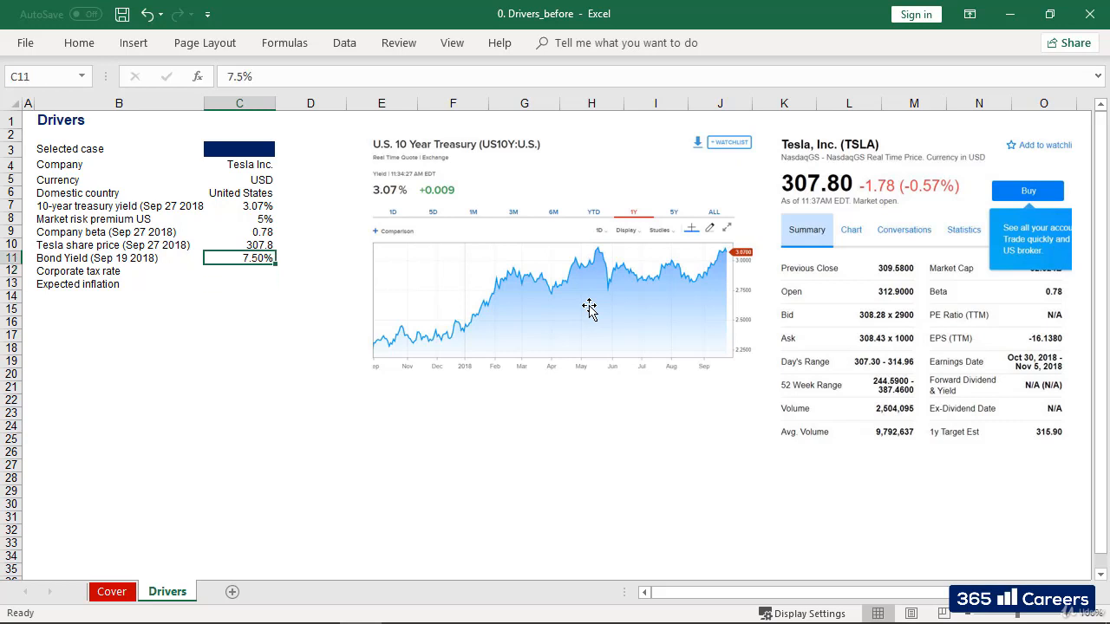
pyautogui.press('Down')
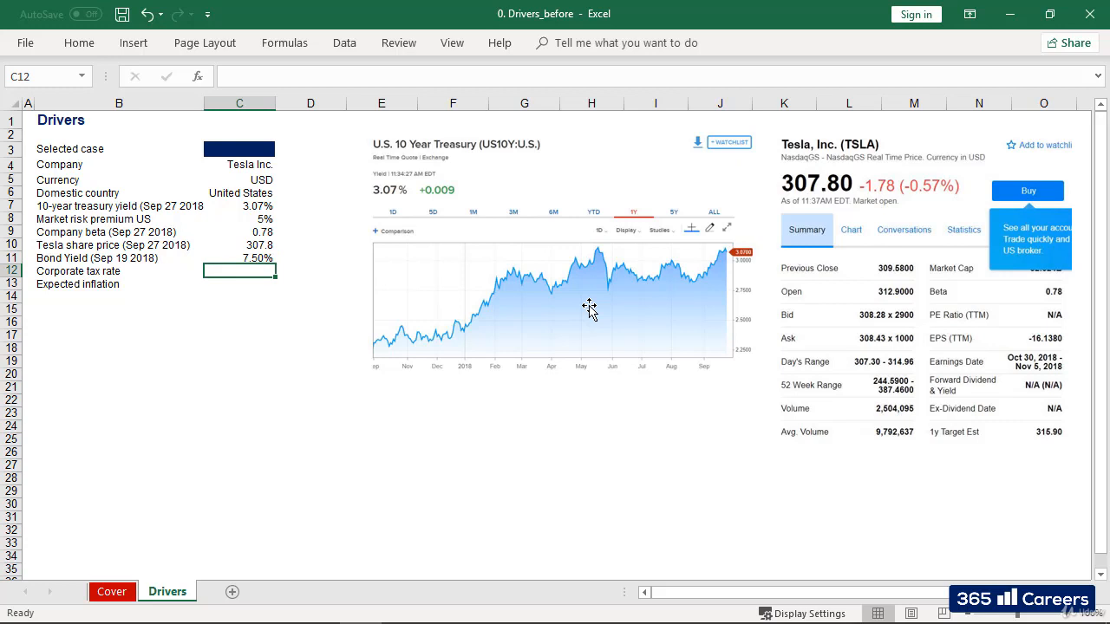
pyautogui.write('30')
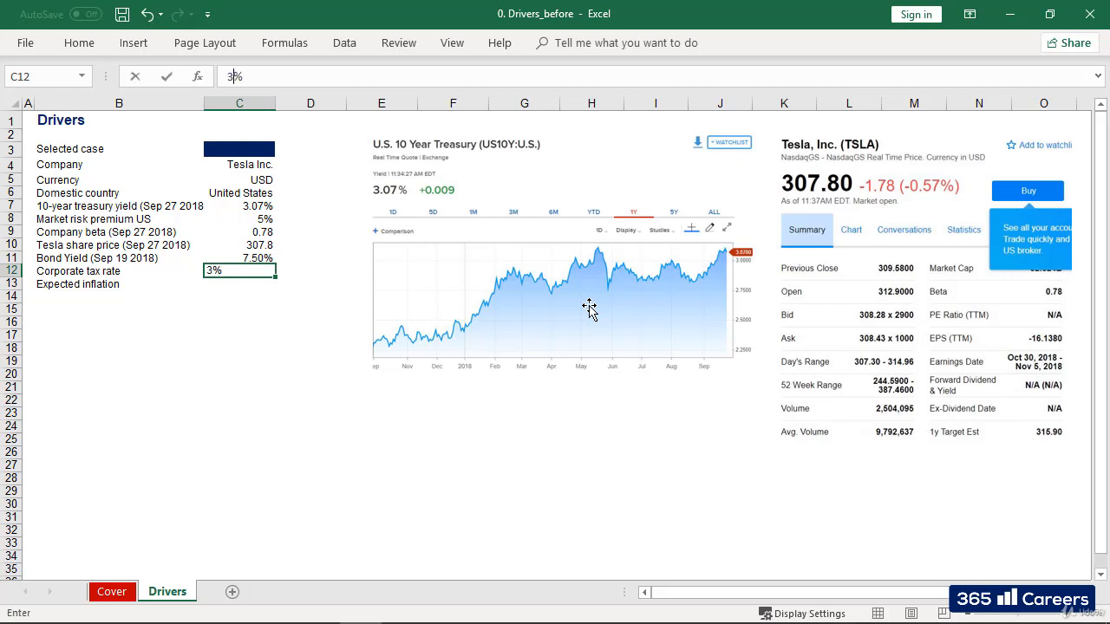
pyautogui.press('Return')
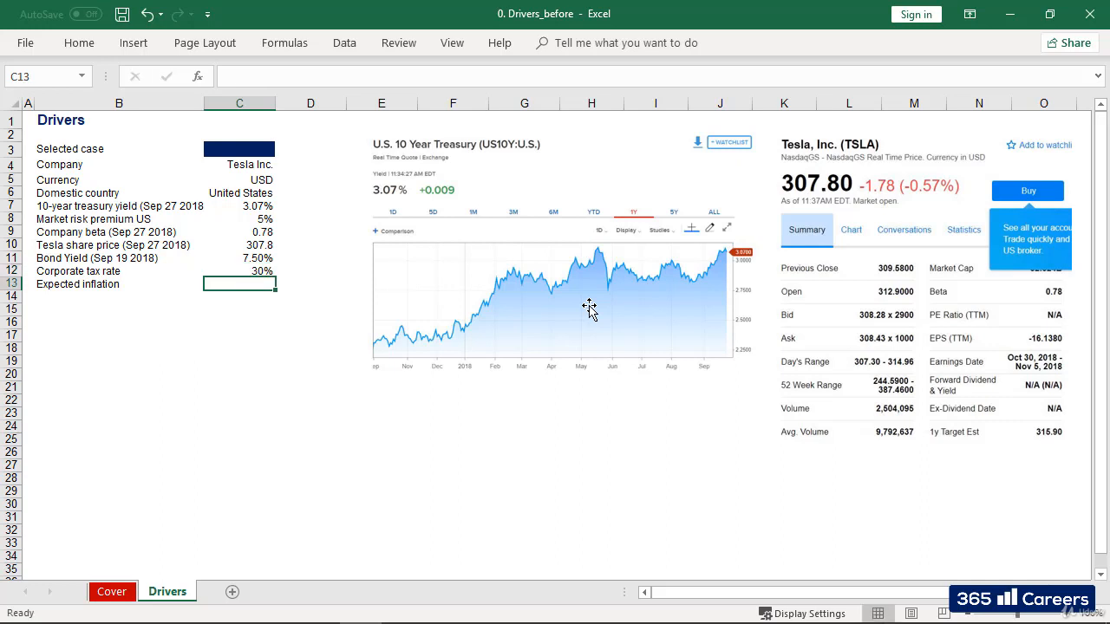
# Enter 2% as the expected inflation in C13 and select the empty cell C15 below the inputs
pyautogui.write('2')
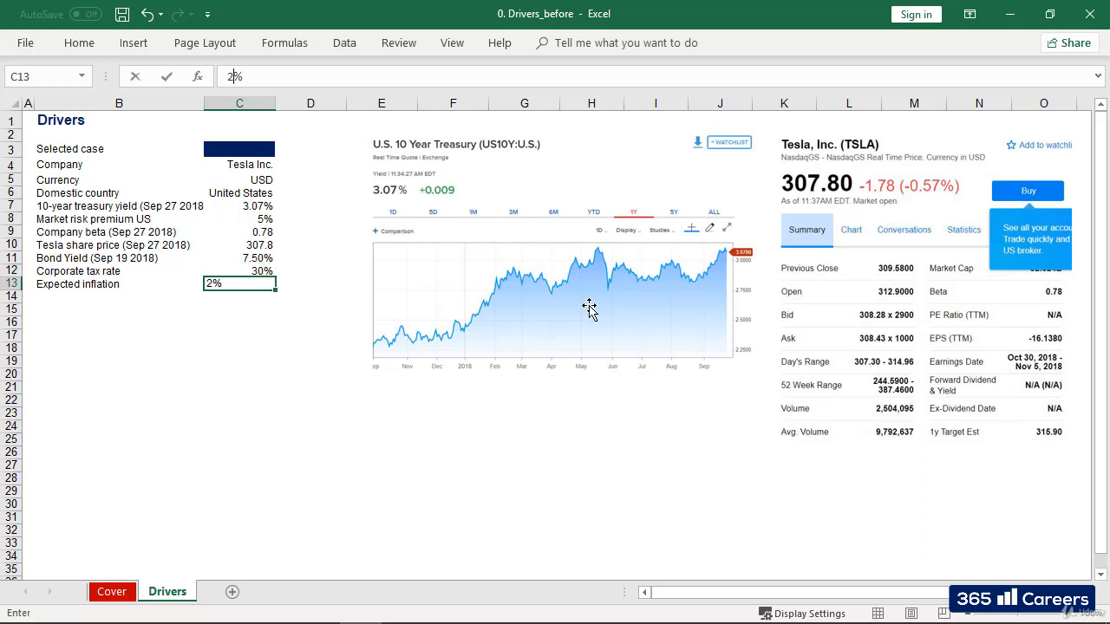
pyautogui.hotkey('ctrl', 'Return')
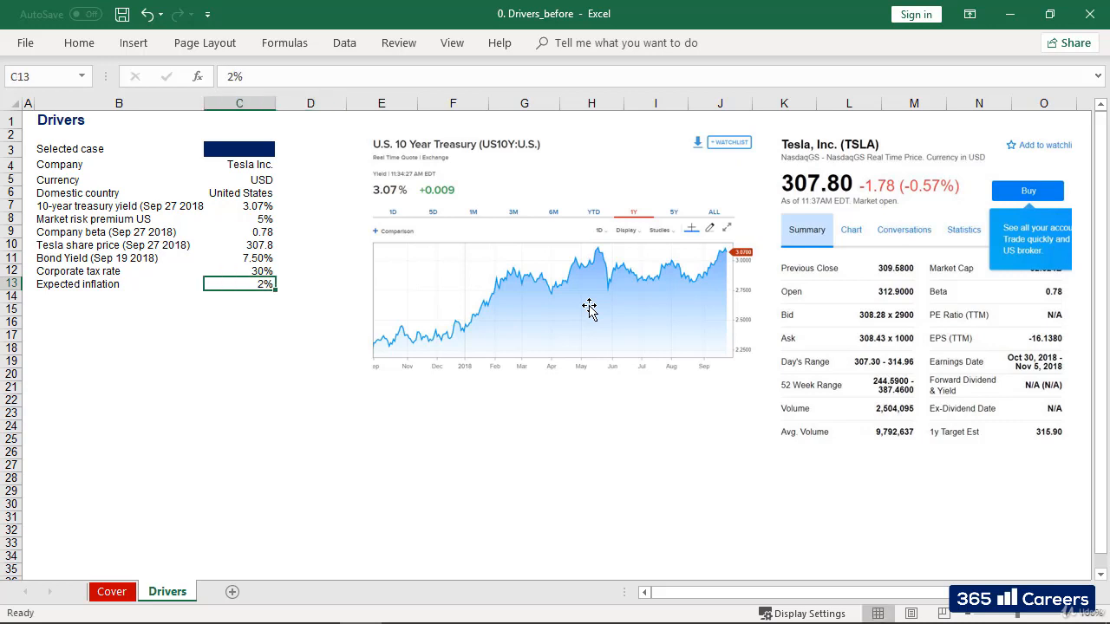
pyautogui.hotkey('shift', 'Left')
pyautogui.hotkey('shift', 'Right')
pyautogui.press('Down')
pyautogui.press('Down')
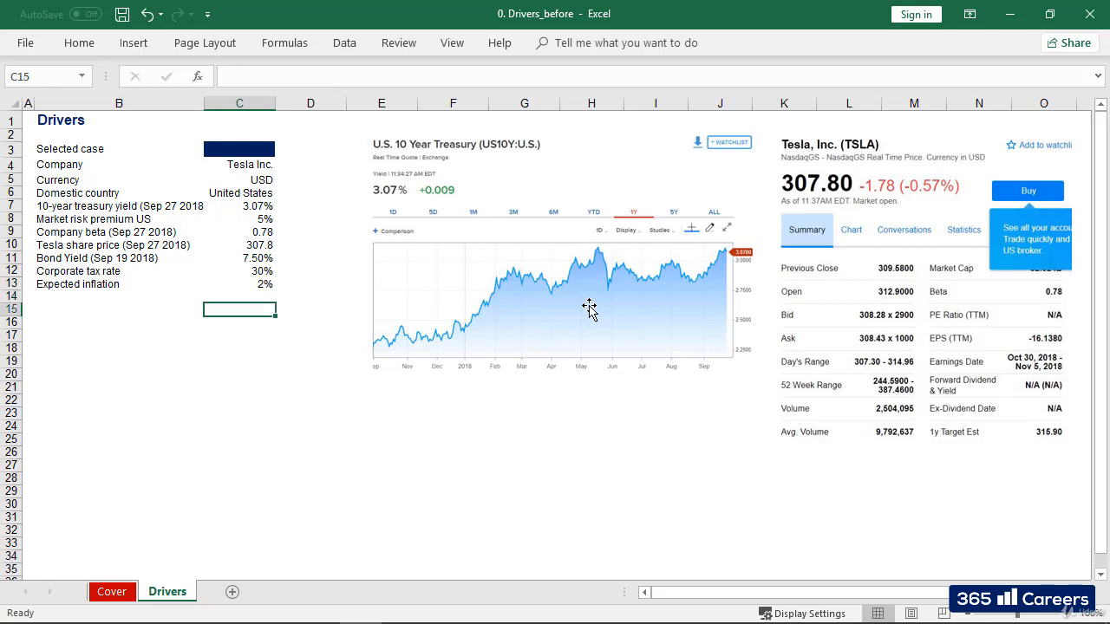